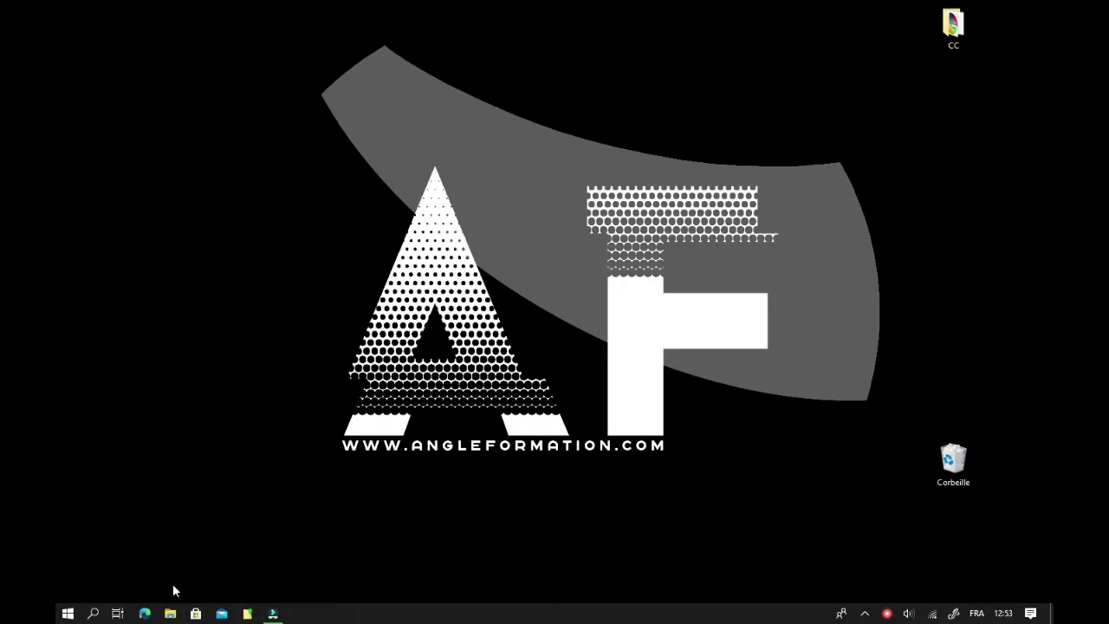
Step: Launch Edge and load the router's page at 192.168.100.1
click(145, 613)
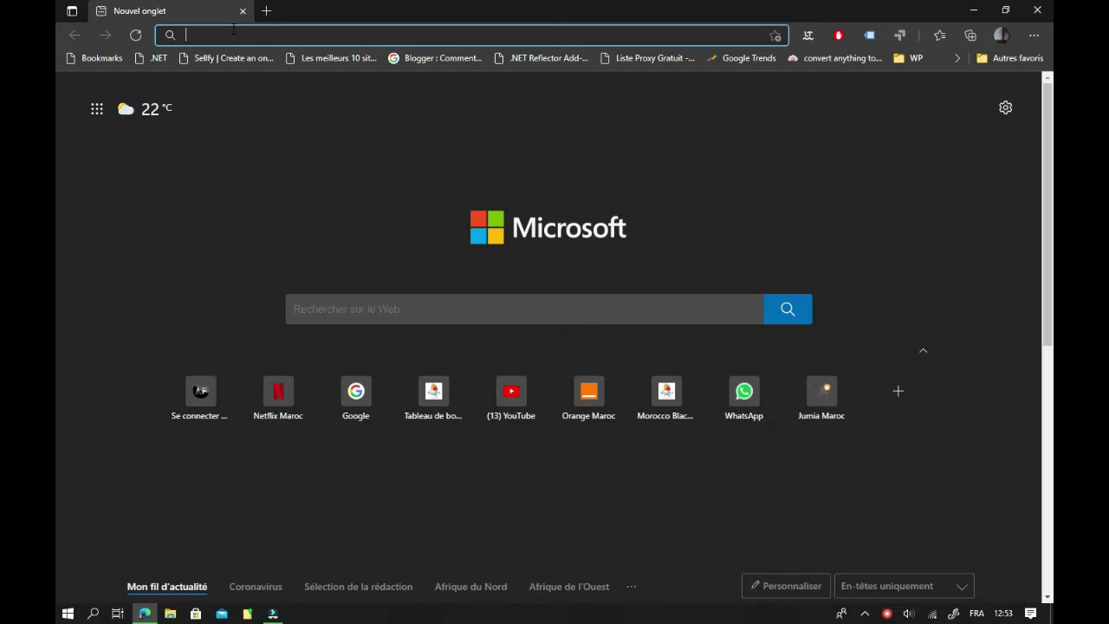
text(192.)
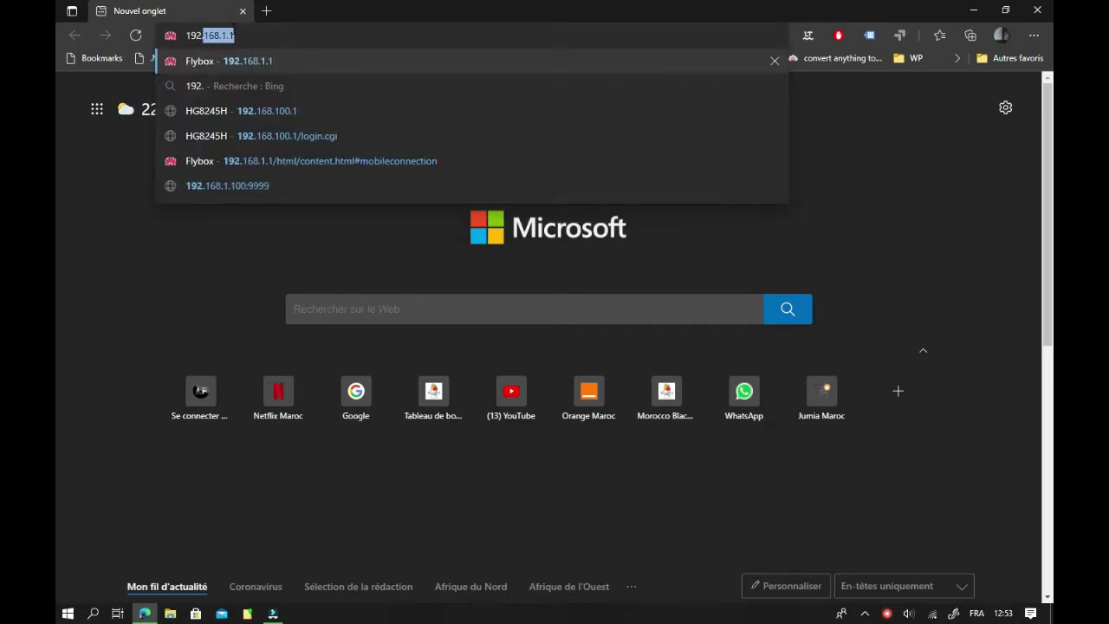
text(168.1)
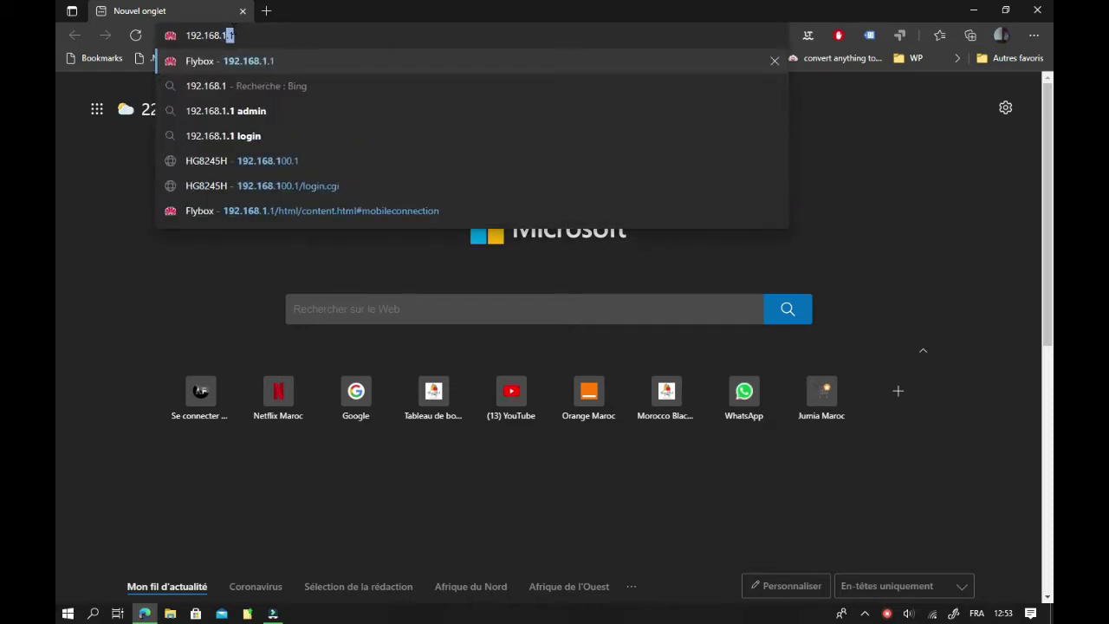
text(00.1)
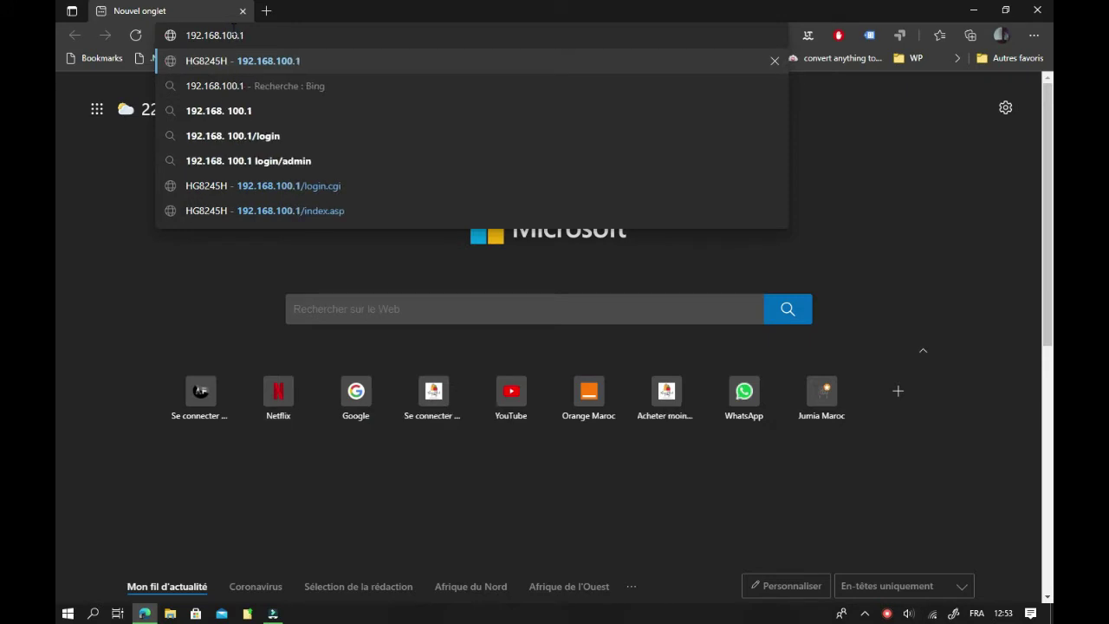
key(Return)
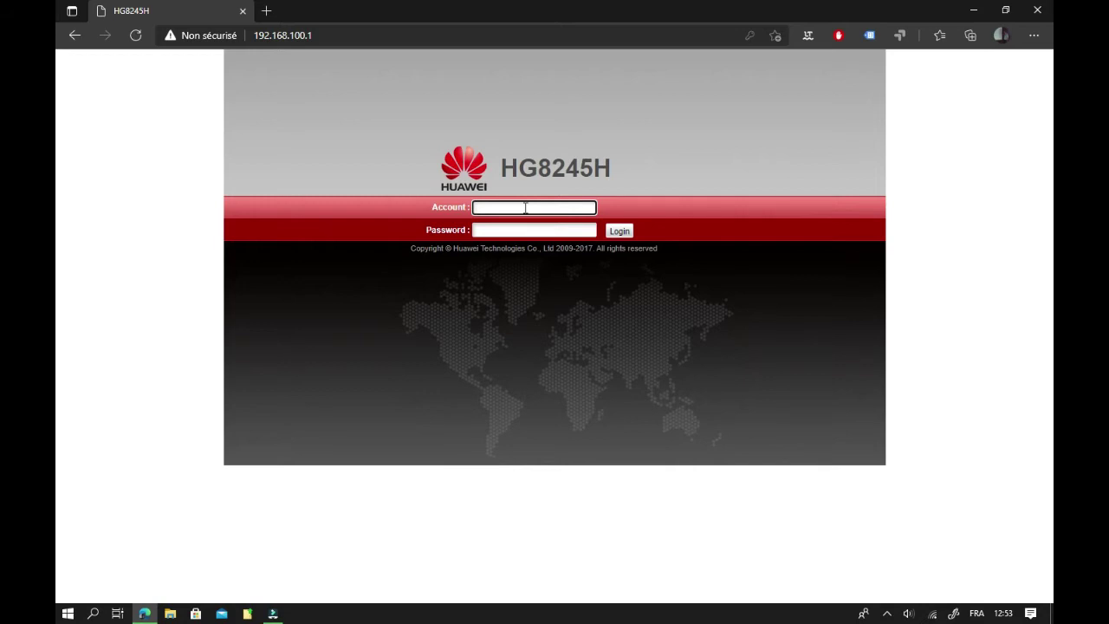
Step: Enter the administrator account name and its password on the router login form
click(526, 208)
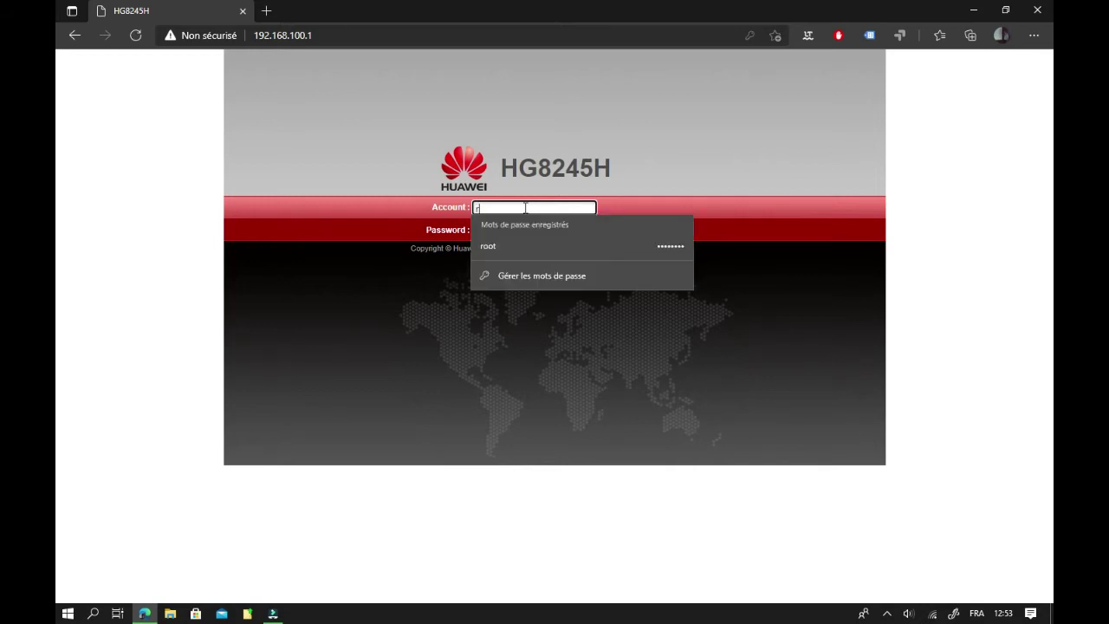
text(root)
key(Tab)
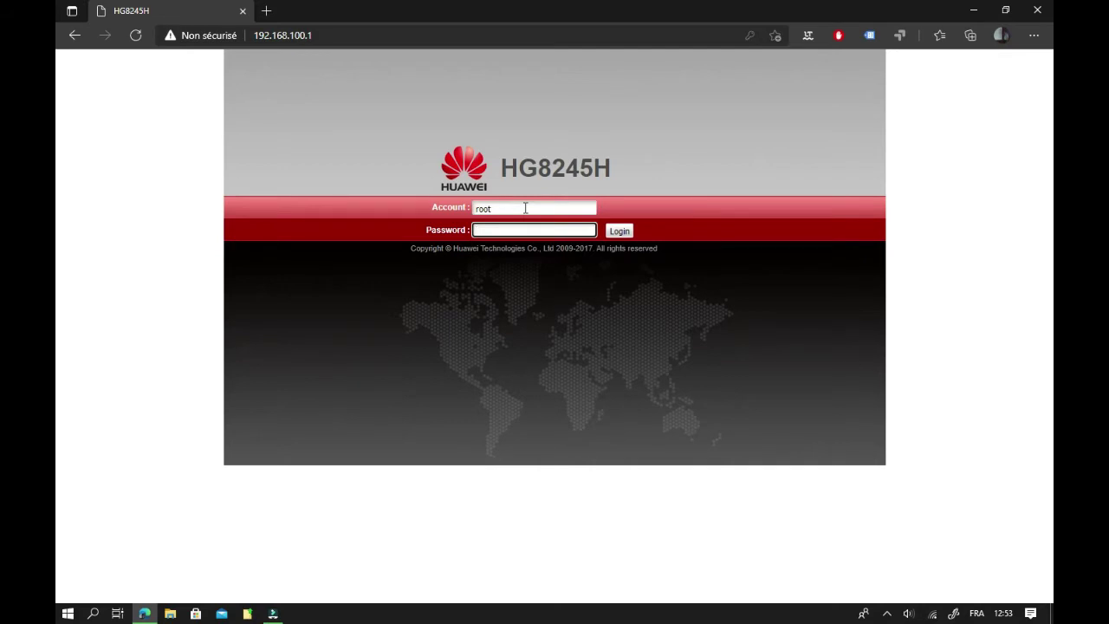
Step: Log in, decline Edge's saved-password update, and select the Old Password field
click(624, 231)
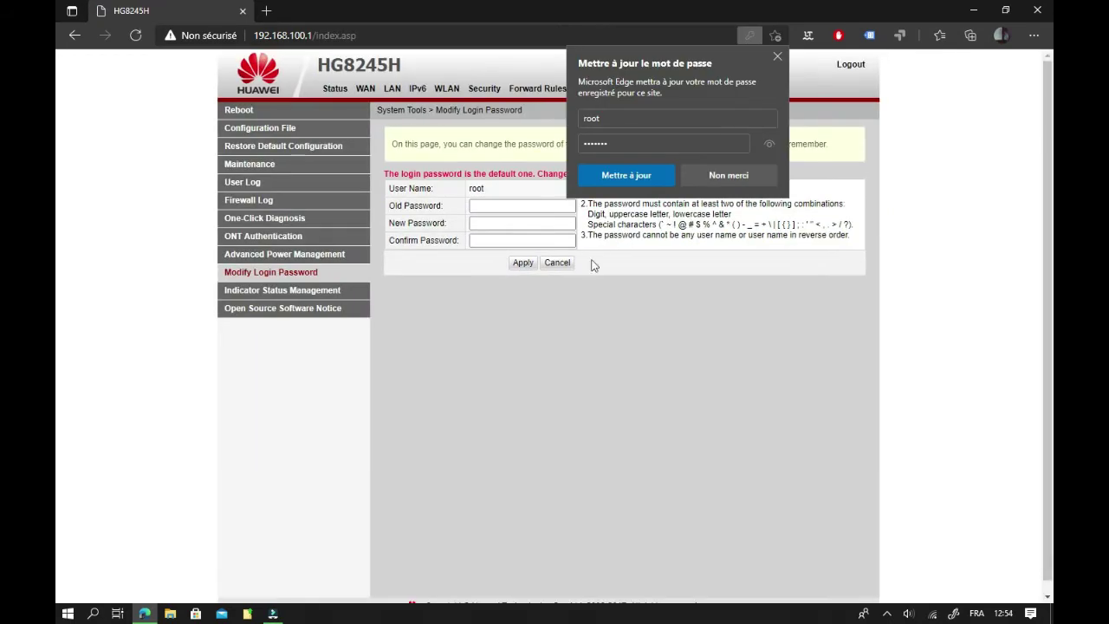
click(735, 177)
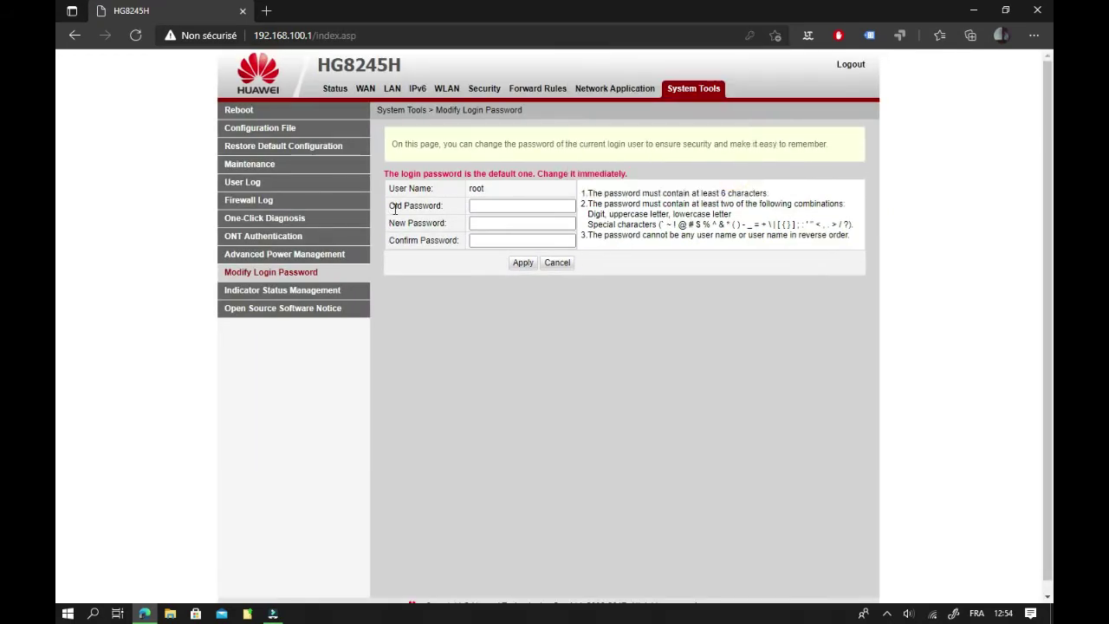
click(479, 210)
Step: On the WLAN page, add a new SSID named 'angleformation.com' with Enable SSID ticked
click(449, 91)
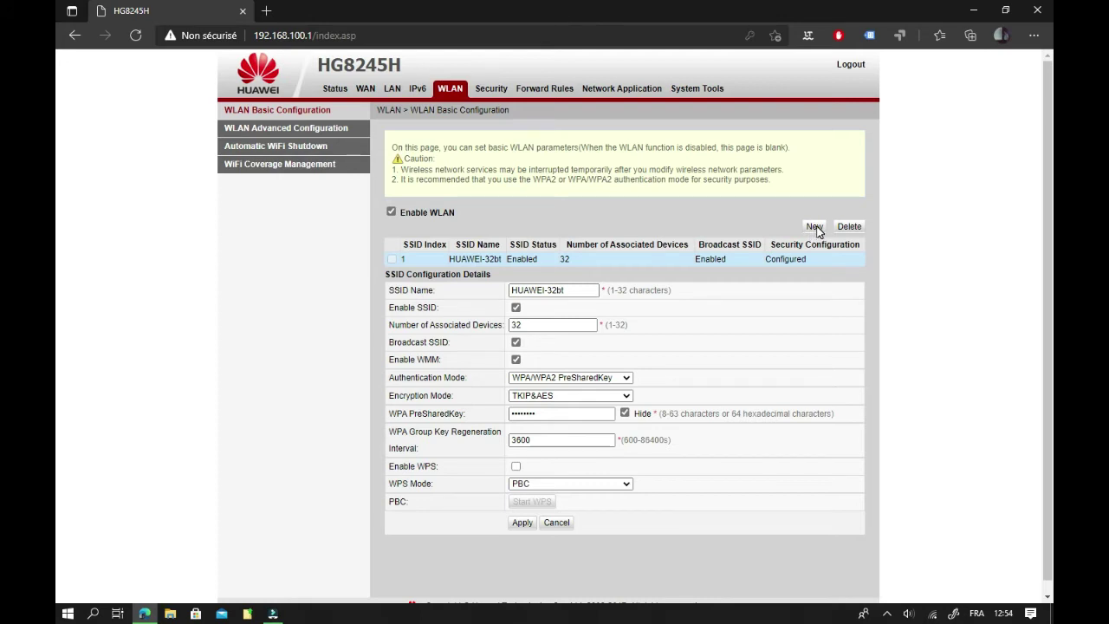
click(814, 227)
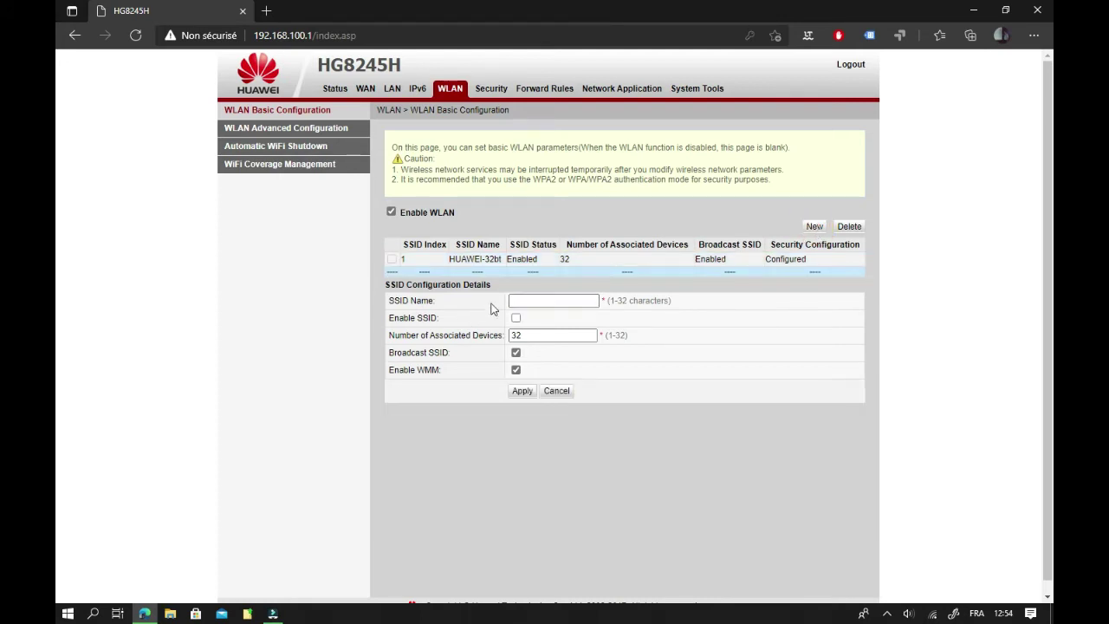
click(549, 300)
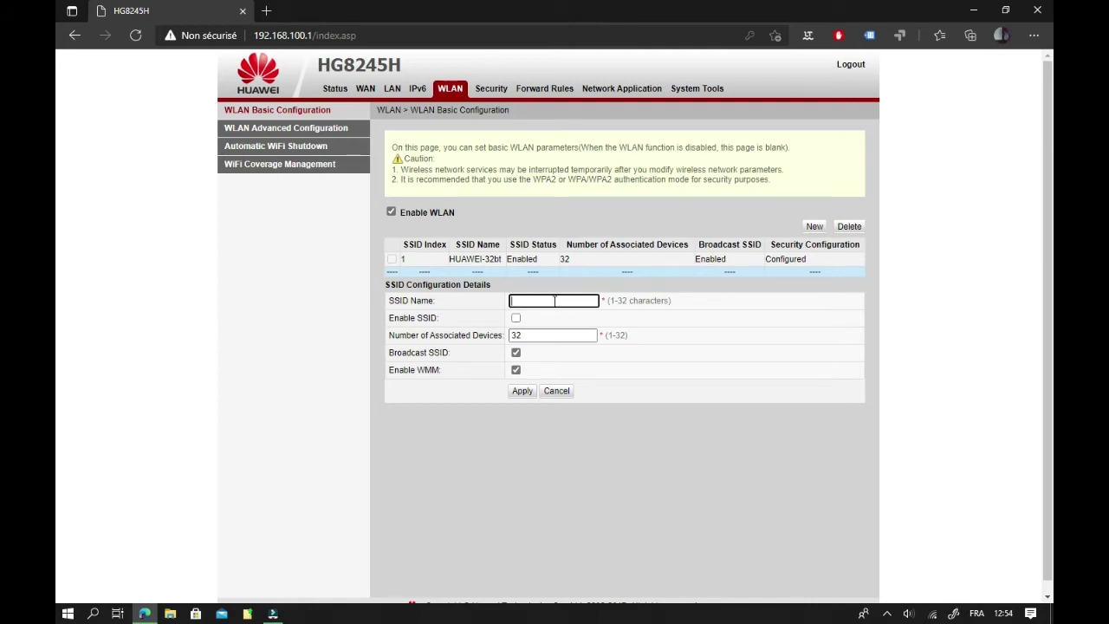
text(a)
text(ngle)
text(form)
text(atio)
text(n)
double_click(555, 301)
text(om)
click(516, 319)
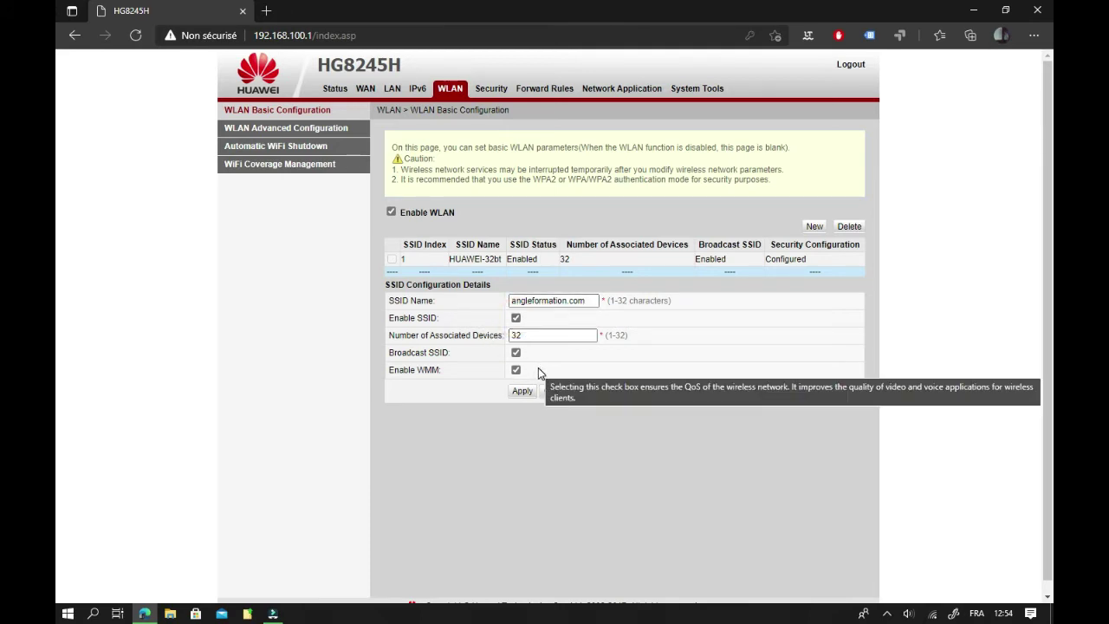
Step: Apply the new angleformation.com SSID so it is saved as SSID 2
click(523, 391)
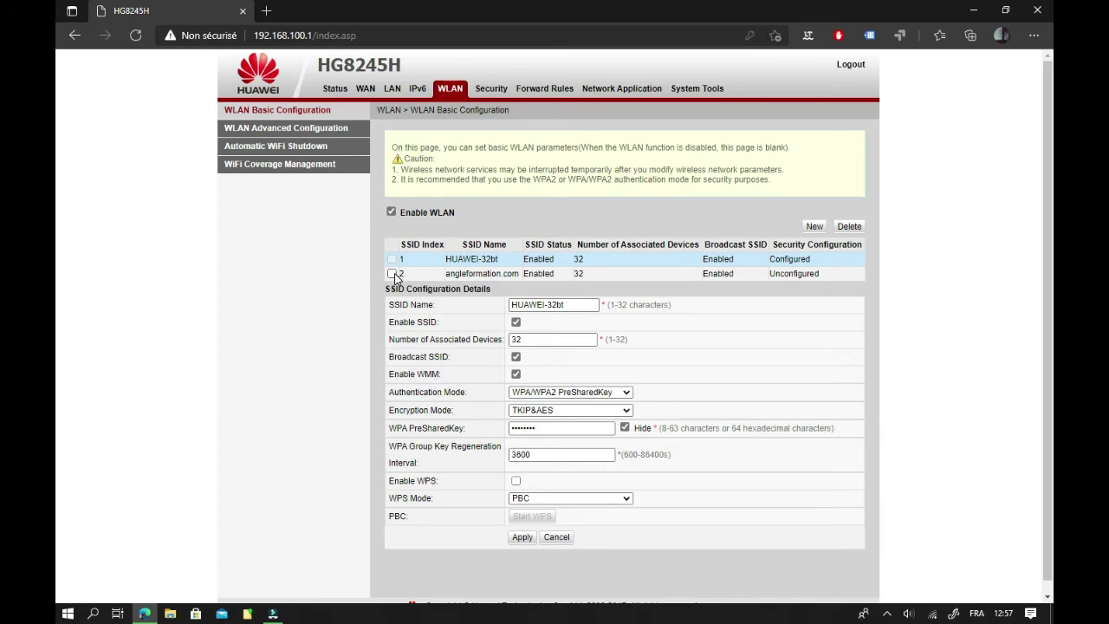
Step: Set SSID 2 to WPA2 PreSharedKey and replace its pre-shared key, showing it in plain text
click(392, 274)
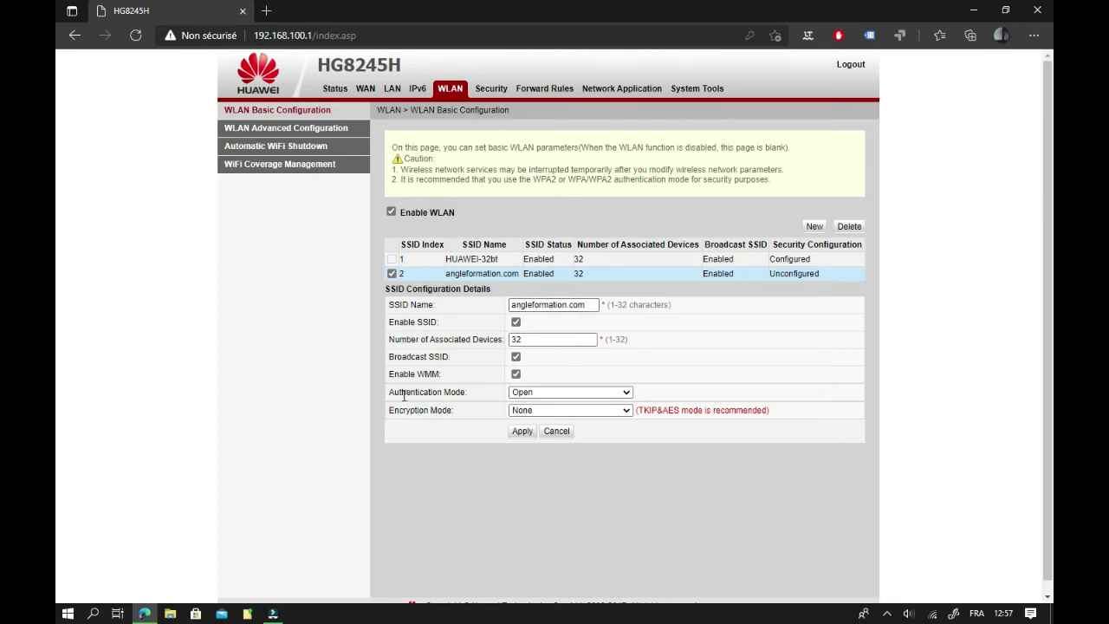
click(570, 394)
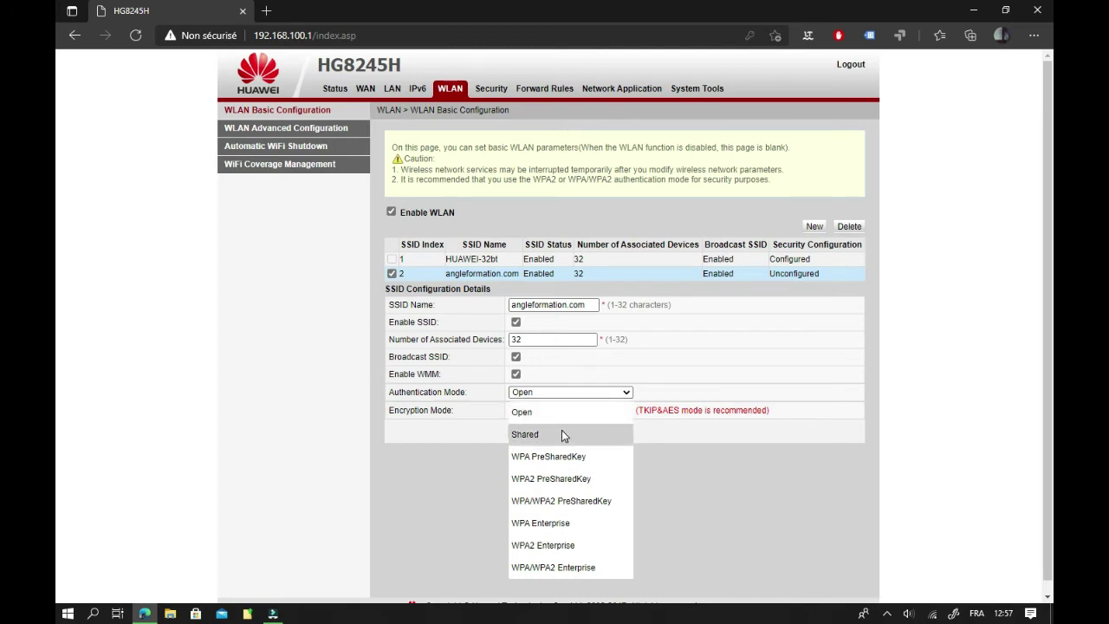
click(569, 479)
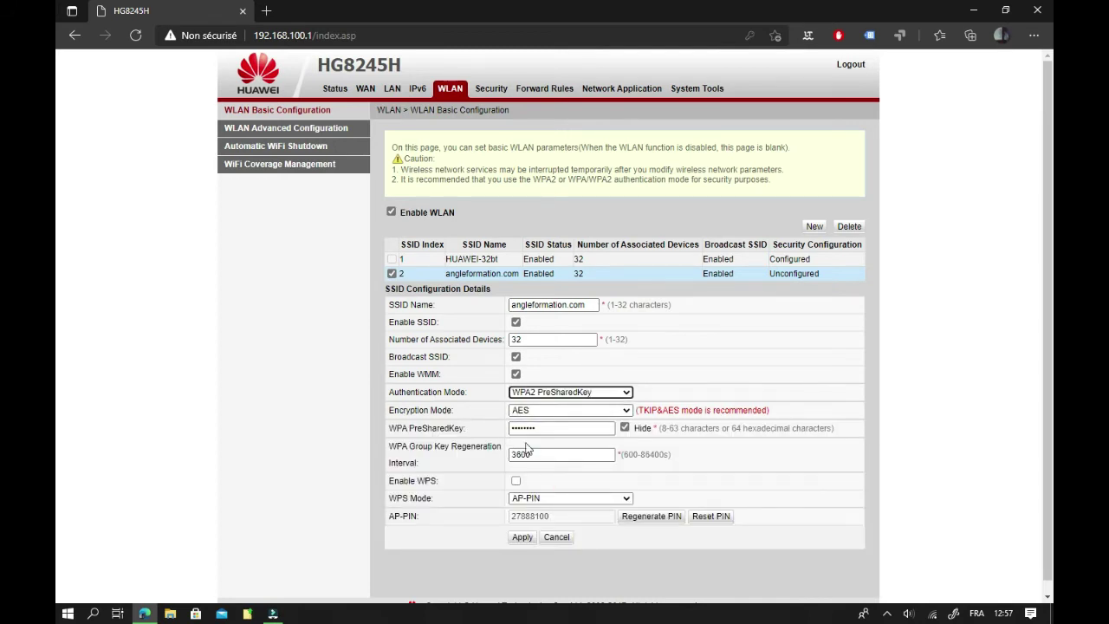
click(592, 428)
double_click(592, 428)
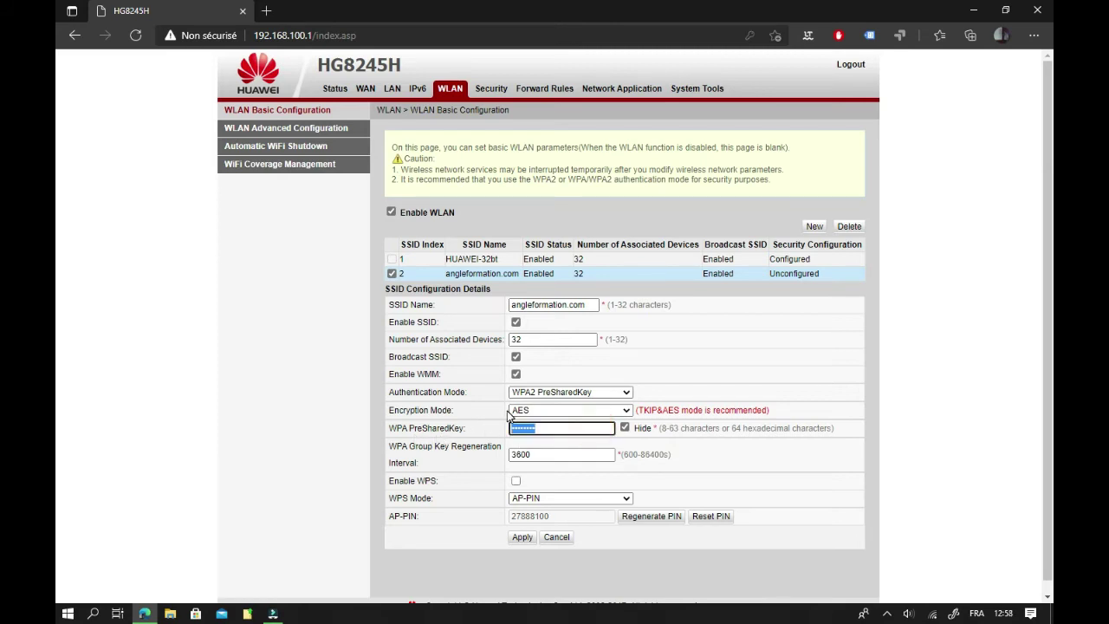
key(BackSpace)
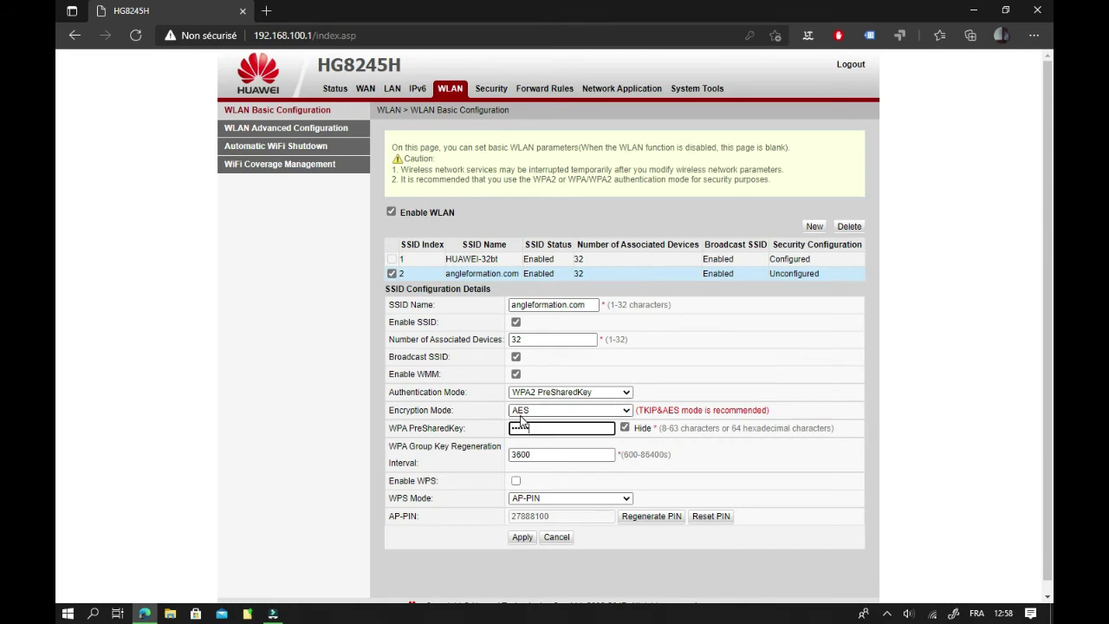
mouse_move(569, 410)
text(lef)
click(625, 427)
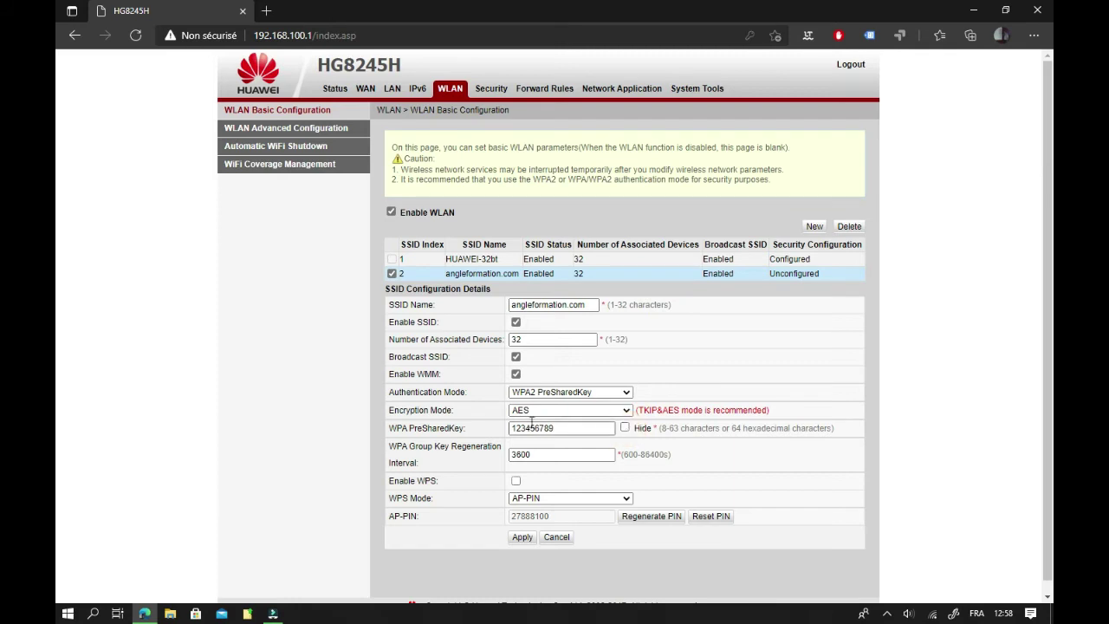
Step: Mask the key, disable WPS, apply the security settings and reload the WLAN page
click(625, 428)
click(515, 481)
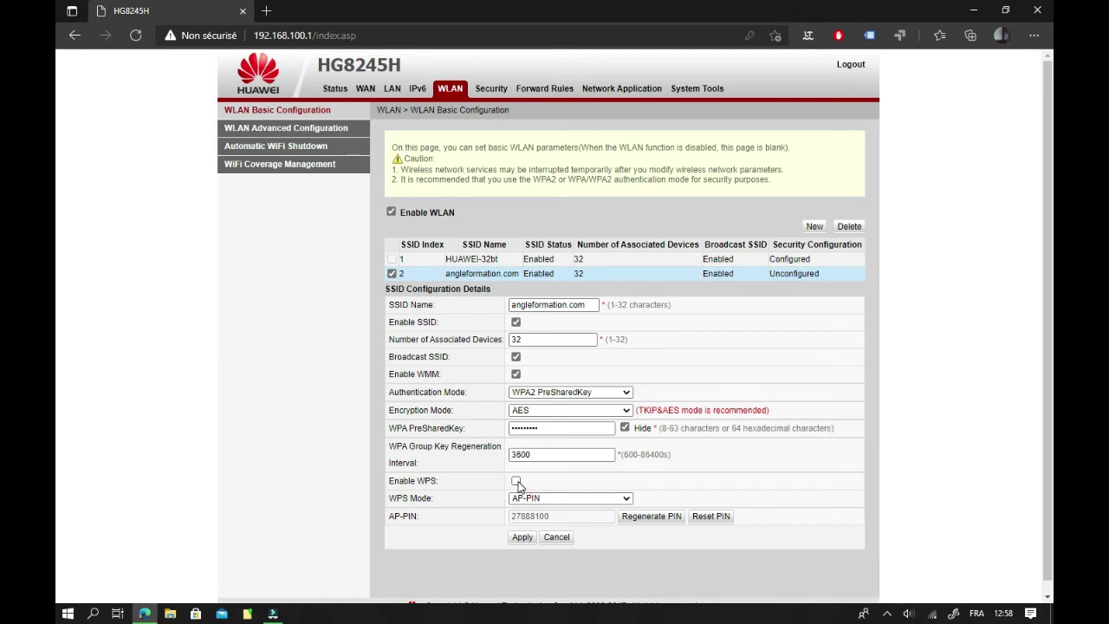
click(521, 537)
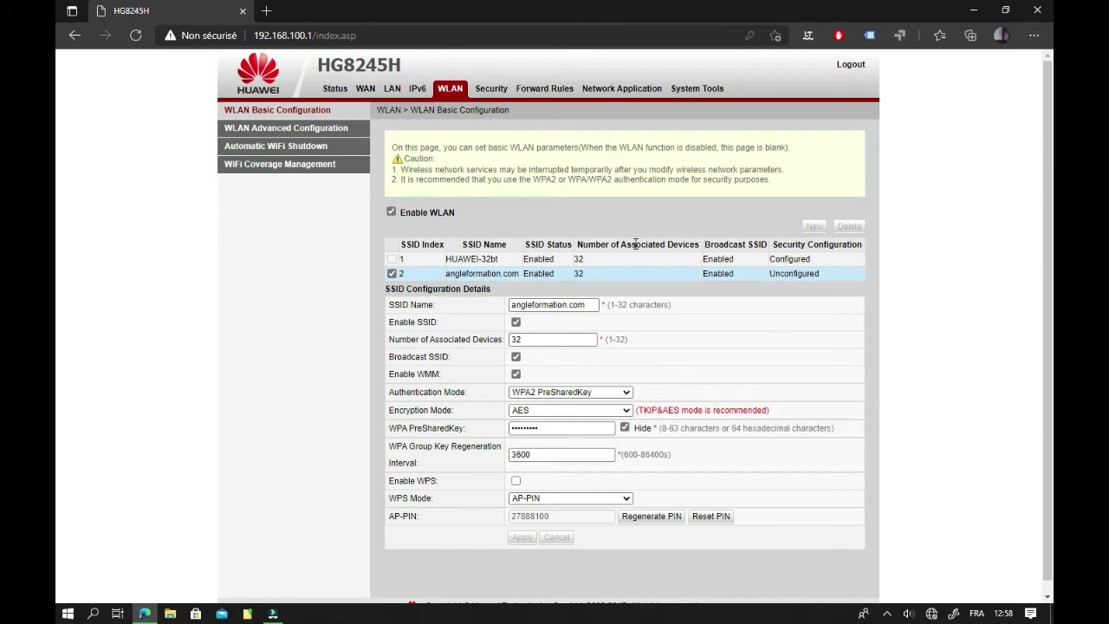
click(763, 275)
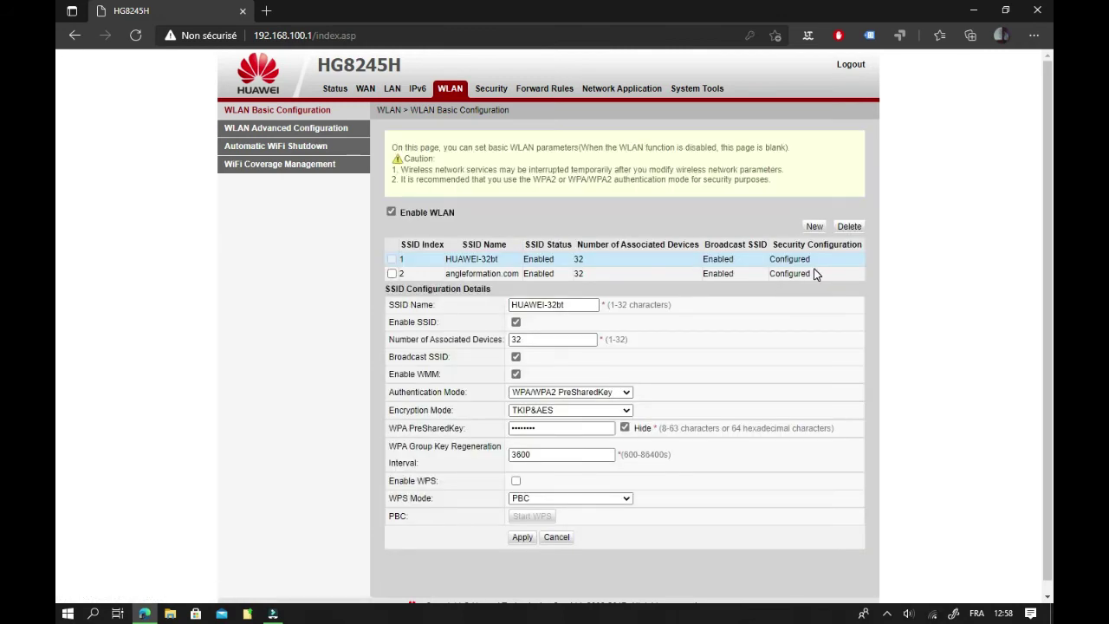
Step: Join the angleformation.com Wi-Fi from Windows by entering its security key
click(934, 614)
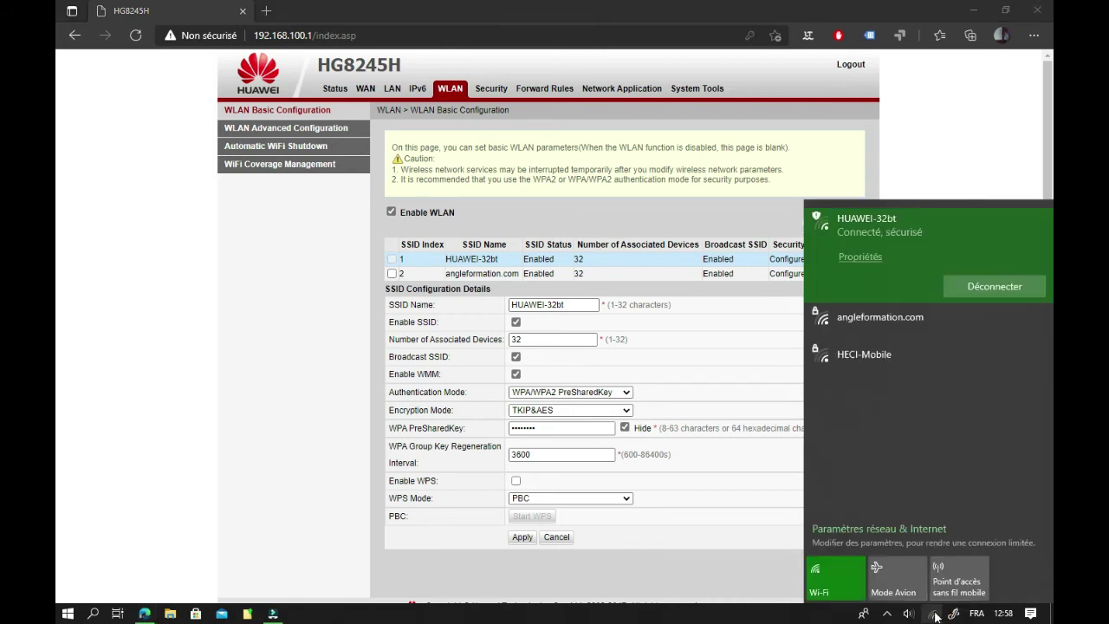
click(869, 318)
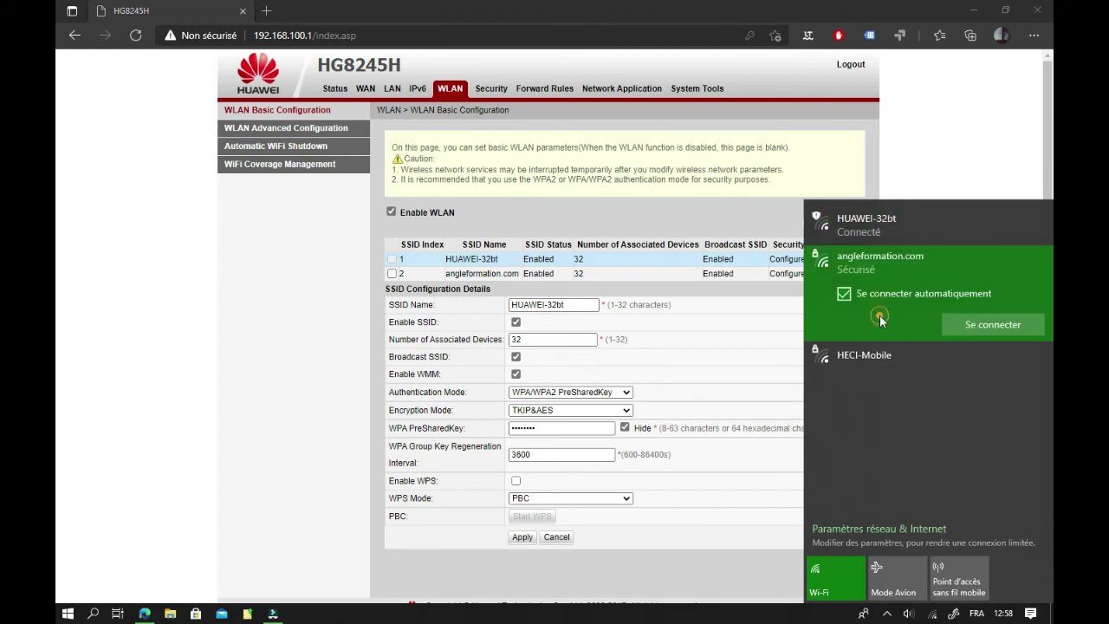
click(977, 323)
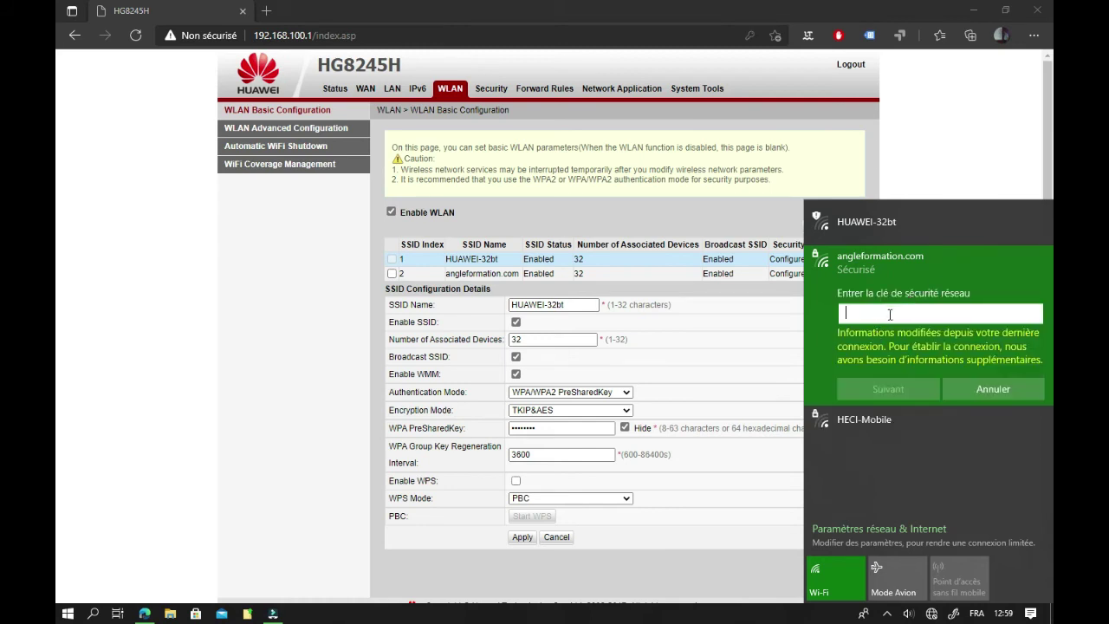
text(aaaaa)
text(aaaa)
click(1037, 314)
click(919, 391)
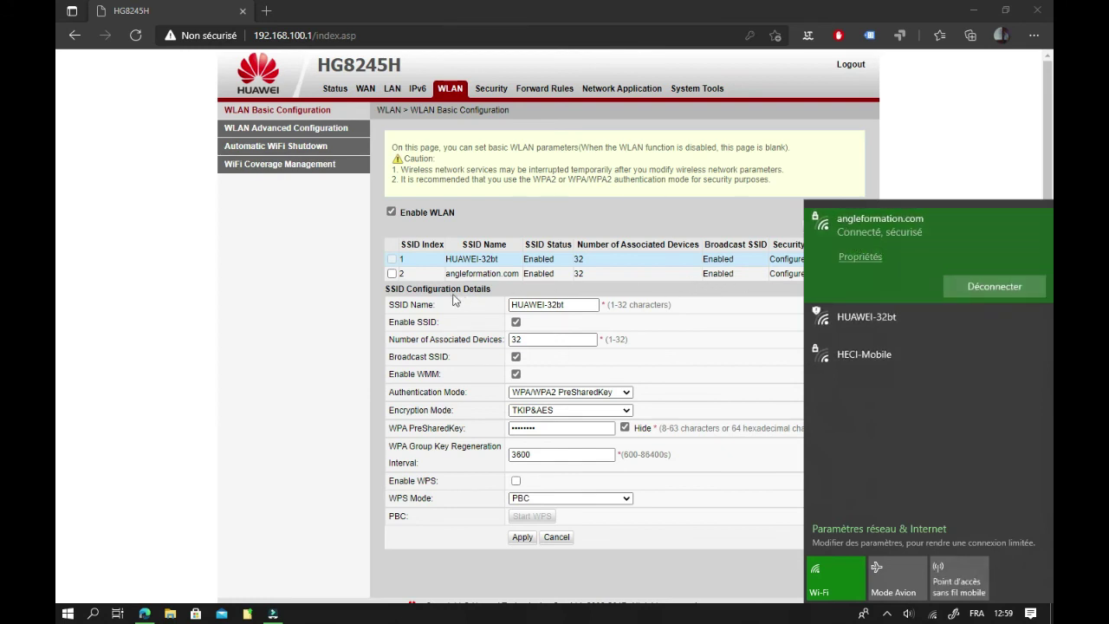
click(346, 296)
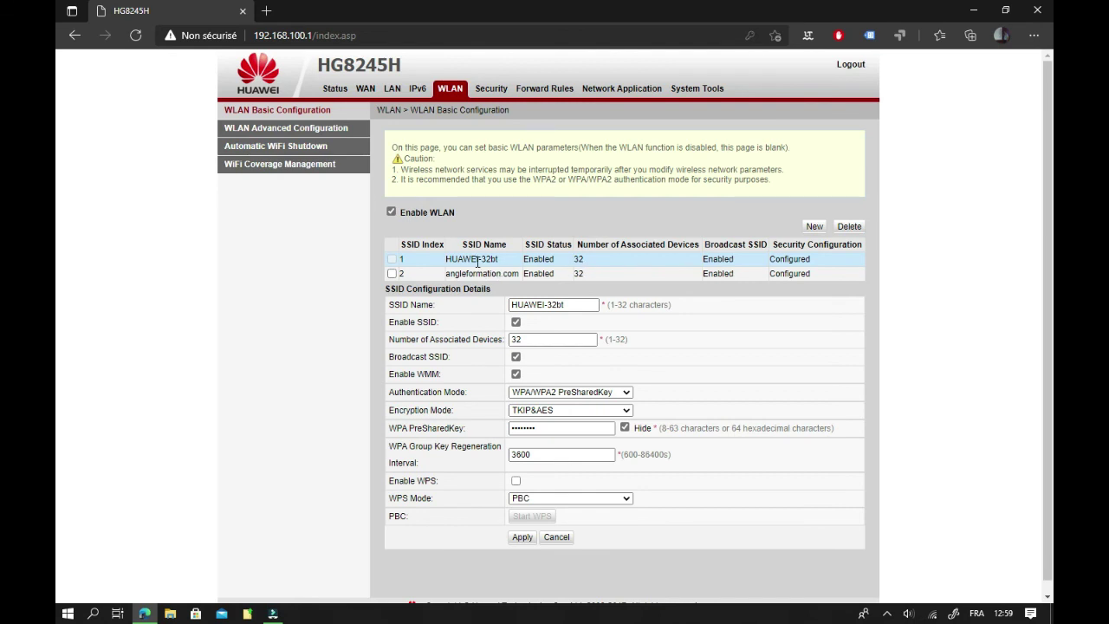
Step: Check the connected network in the Wi-Fi list, then add a third, blank SSID entry
click(929, 613)
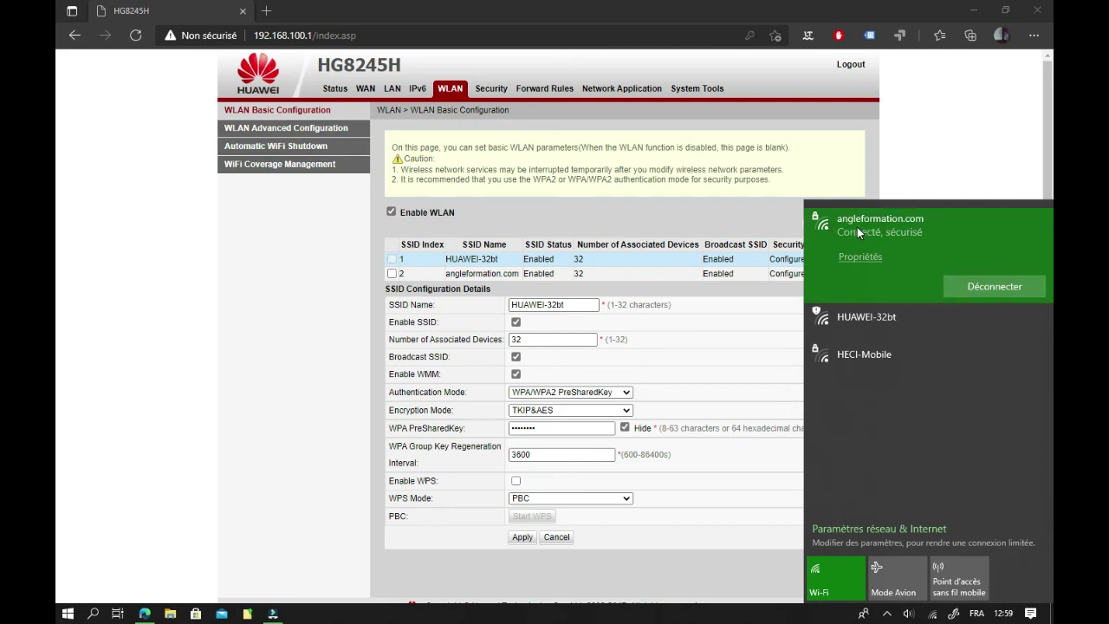
click(921, 156)
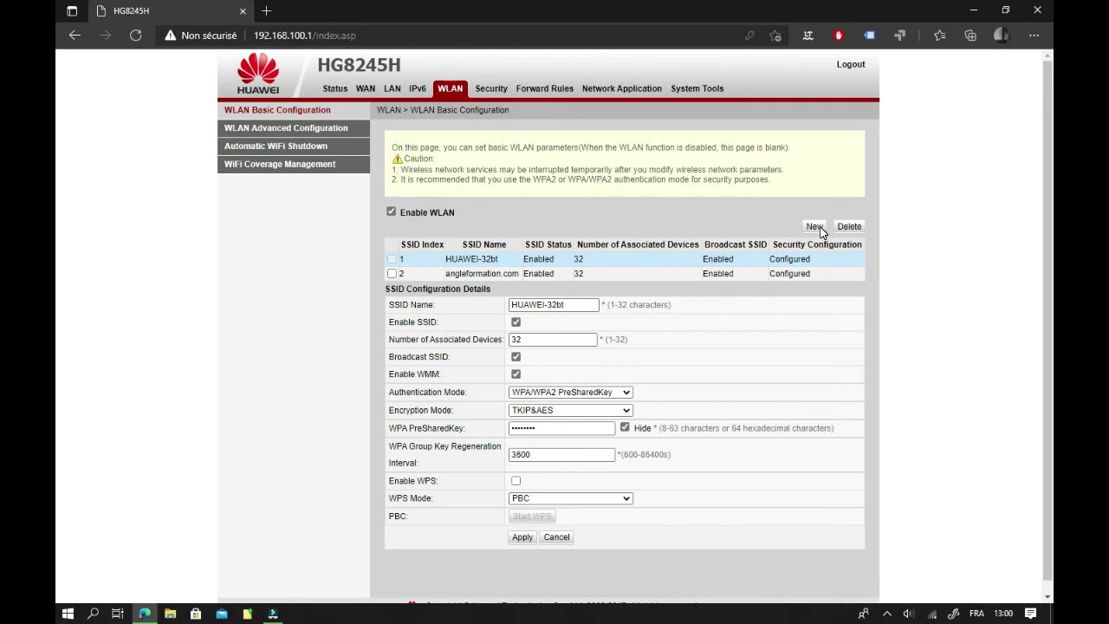
click(815, 227)
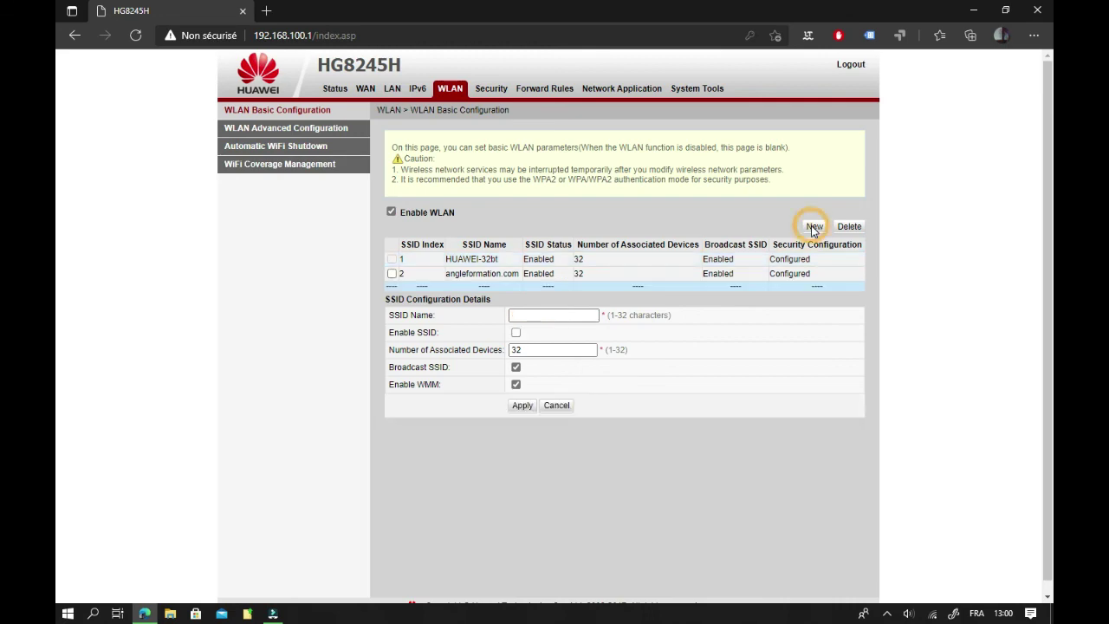